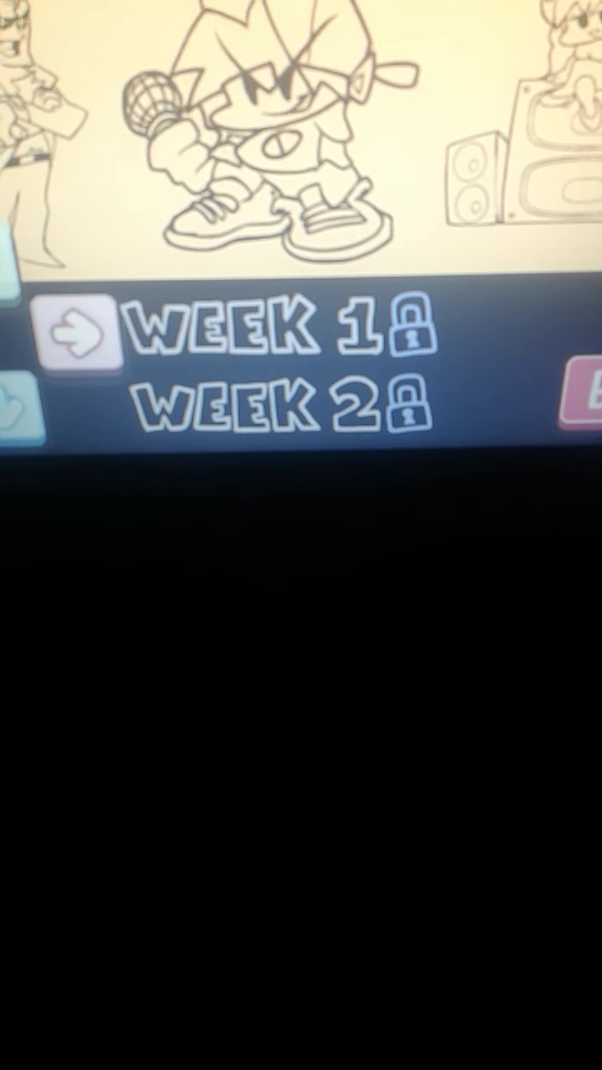
pyautogui.press('Down')
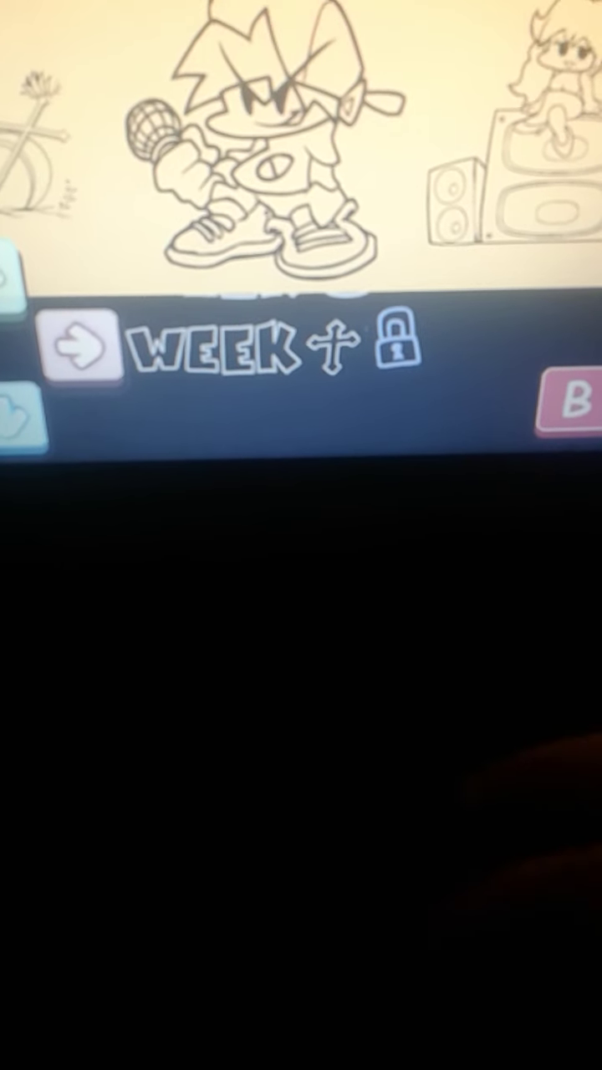
pyautogui.press('Up')
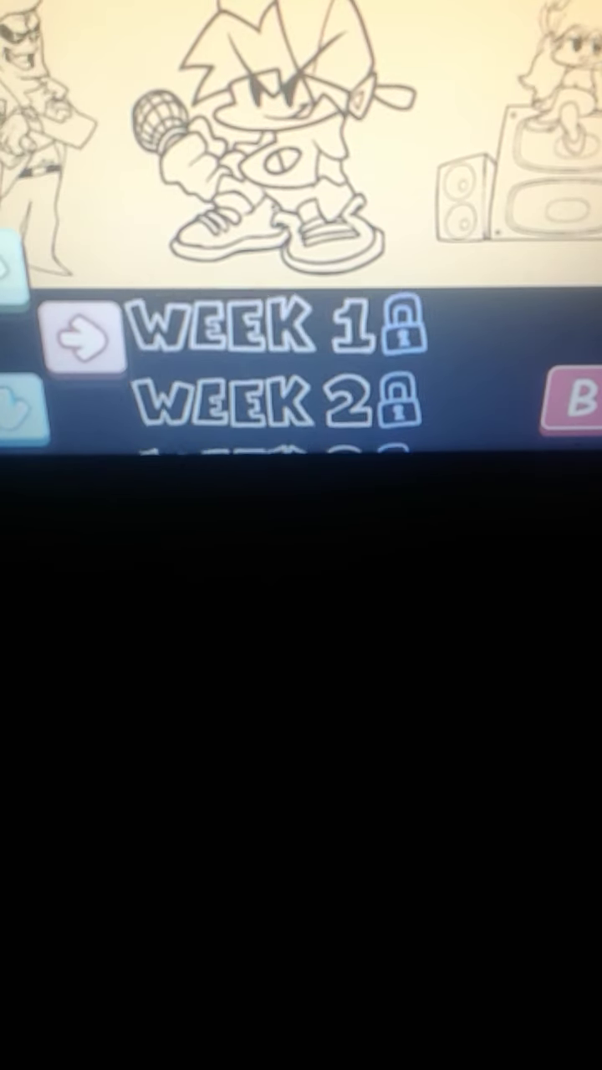
pyautogui.press('Up')
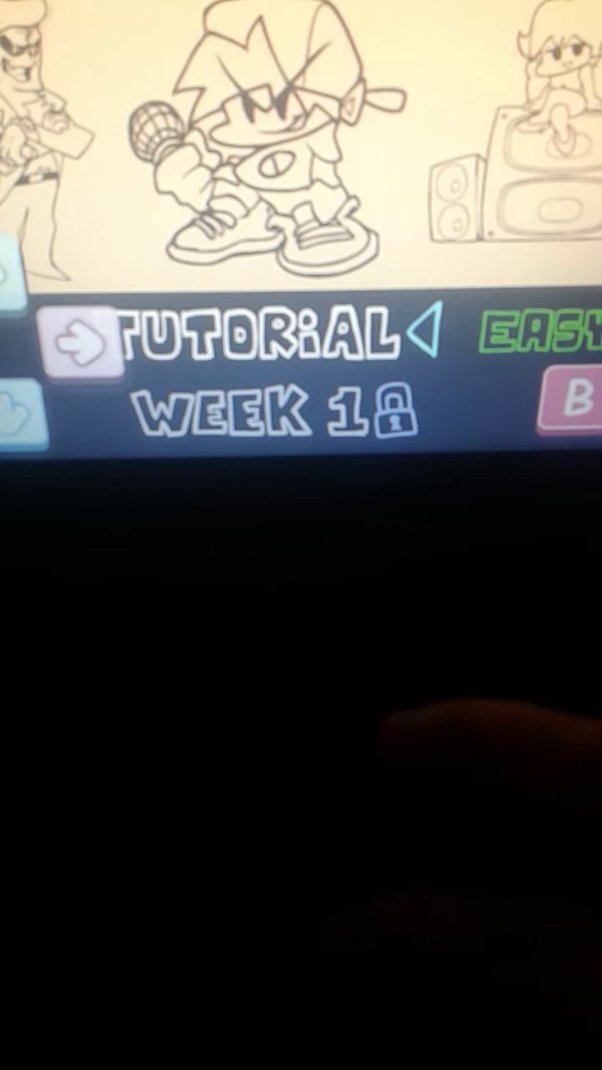